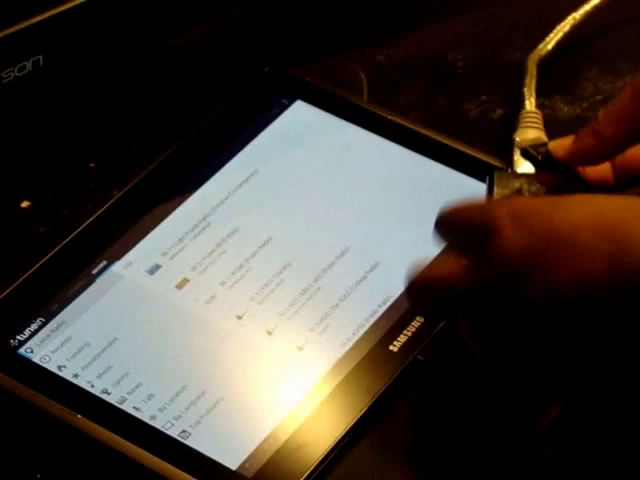
pyautogui.hotkey('alt', 'Tab')
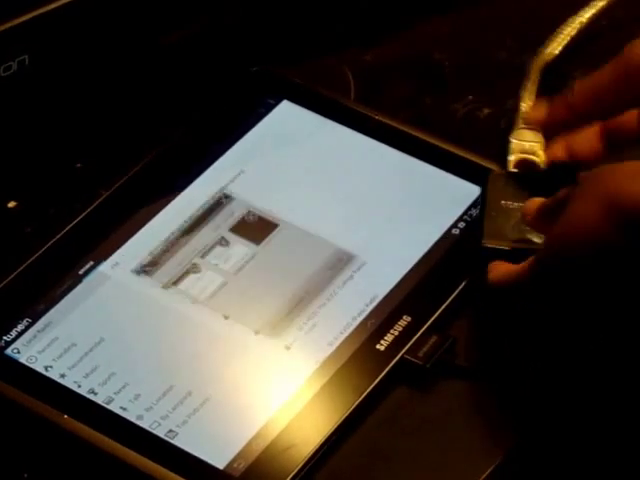